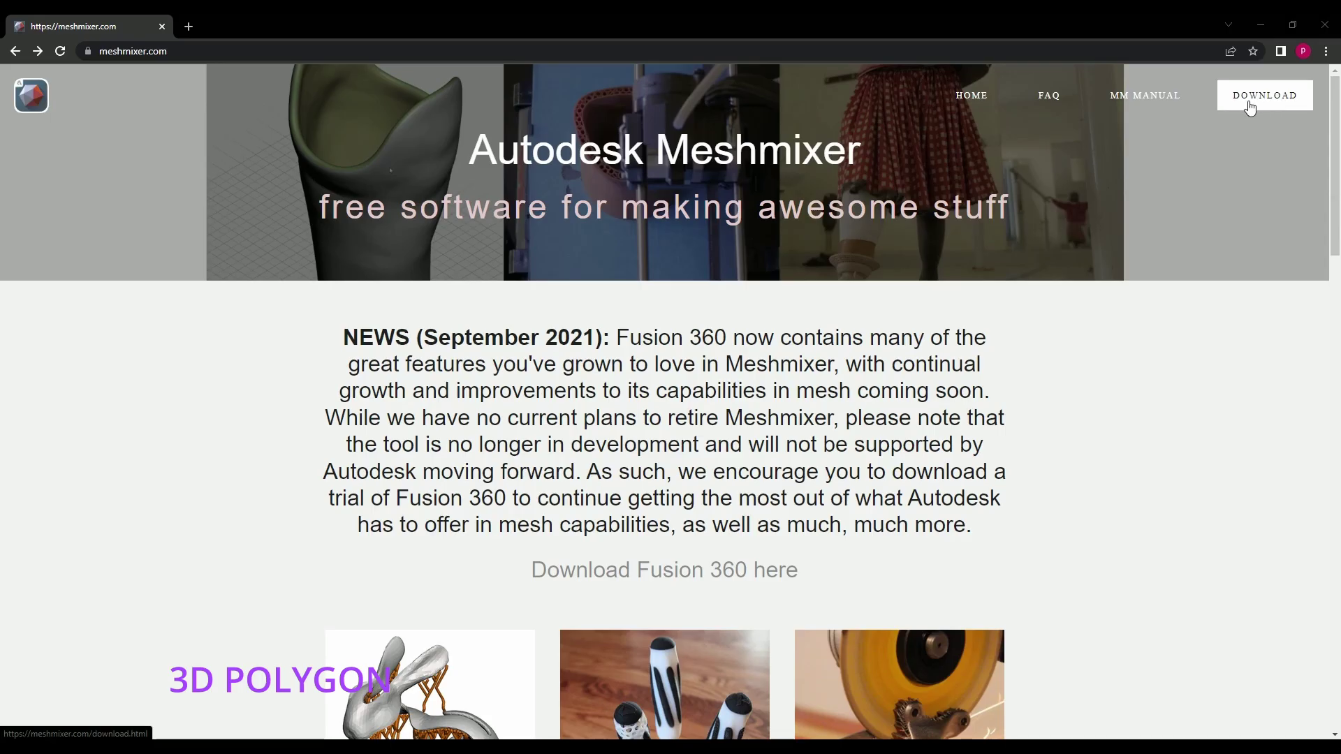
- Download the English Windows Meshmixer 3.5 installer from meshmixer.com
left_click(1250, 106)
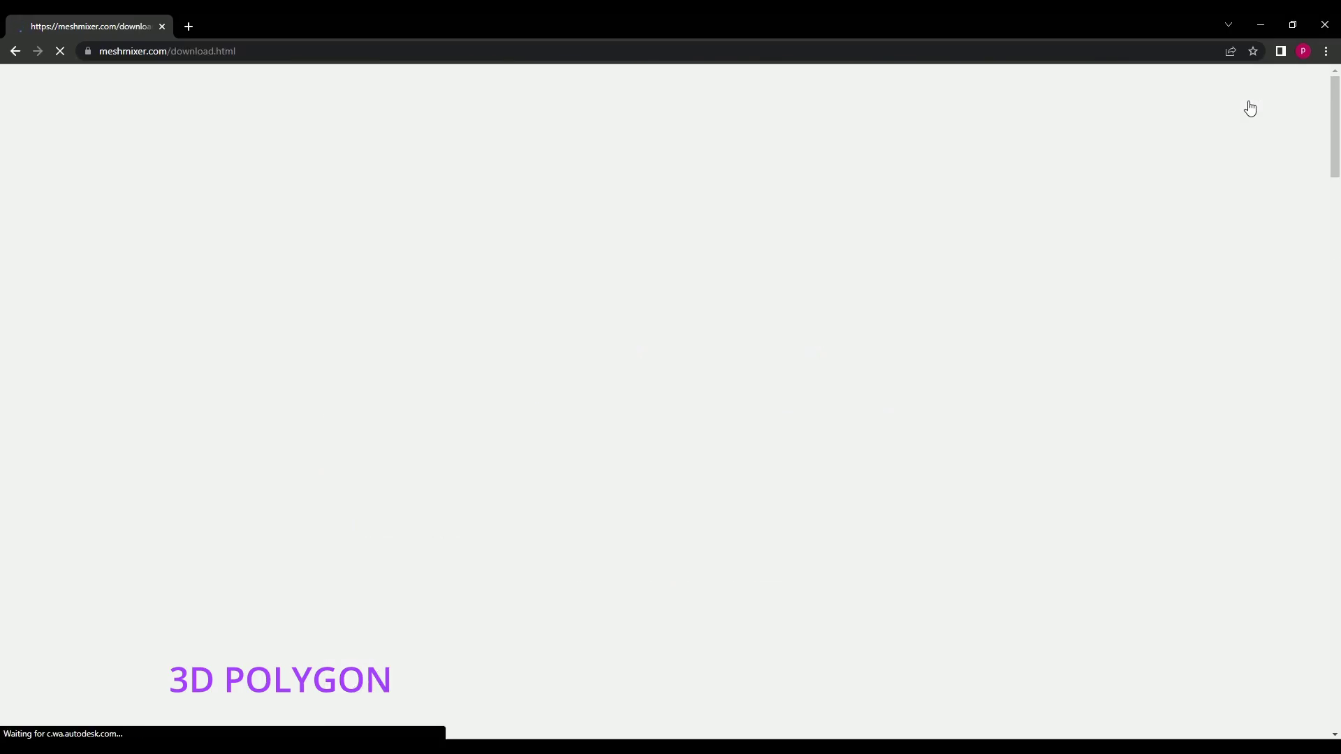
scroll(973, 317, "down", 1)
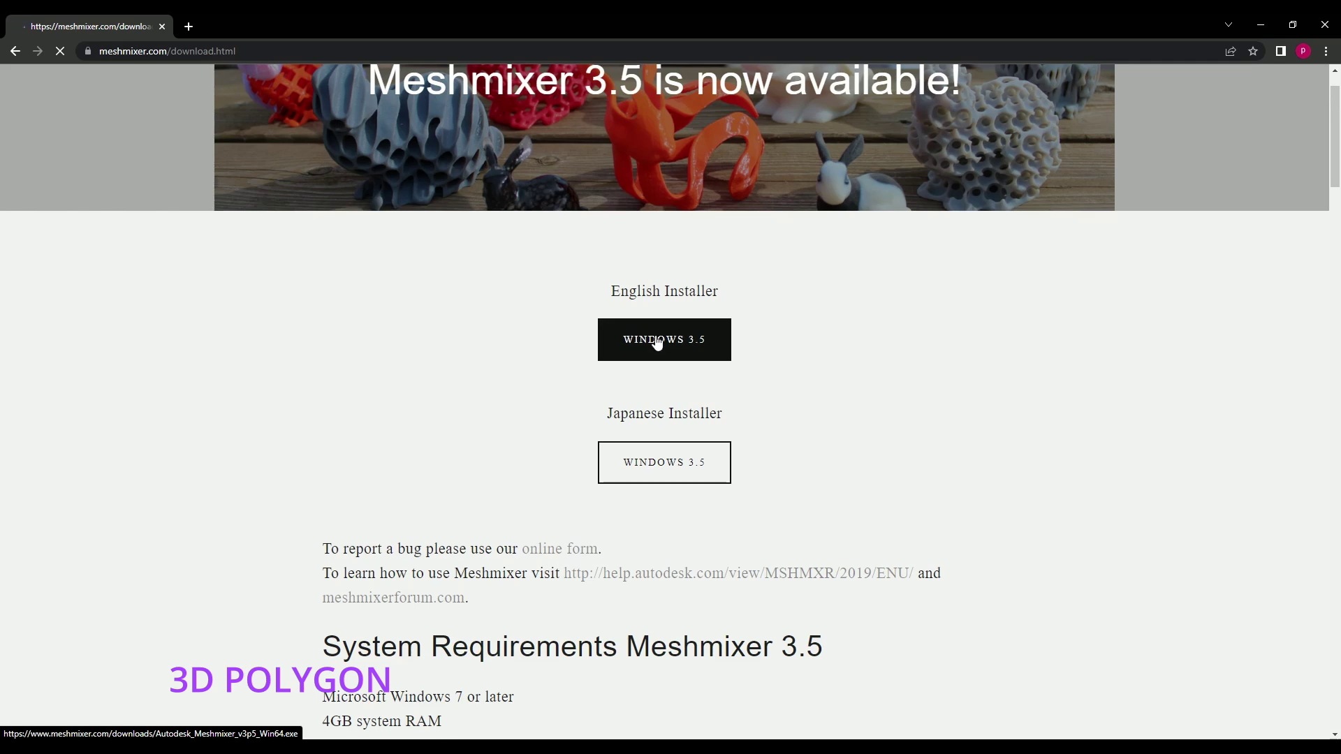
left_click(657, 342)
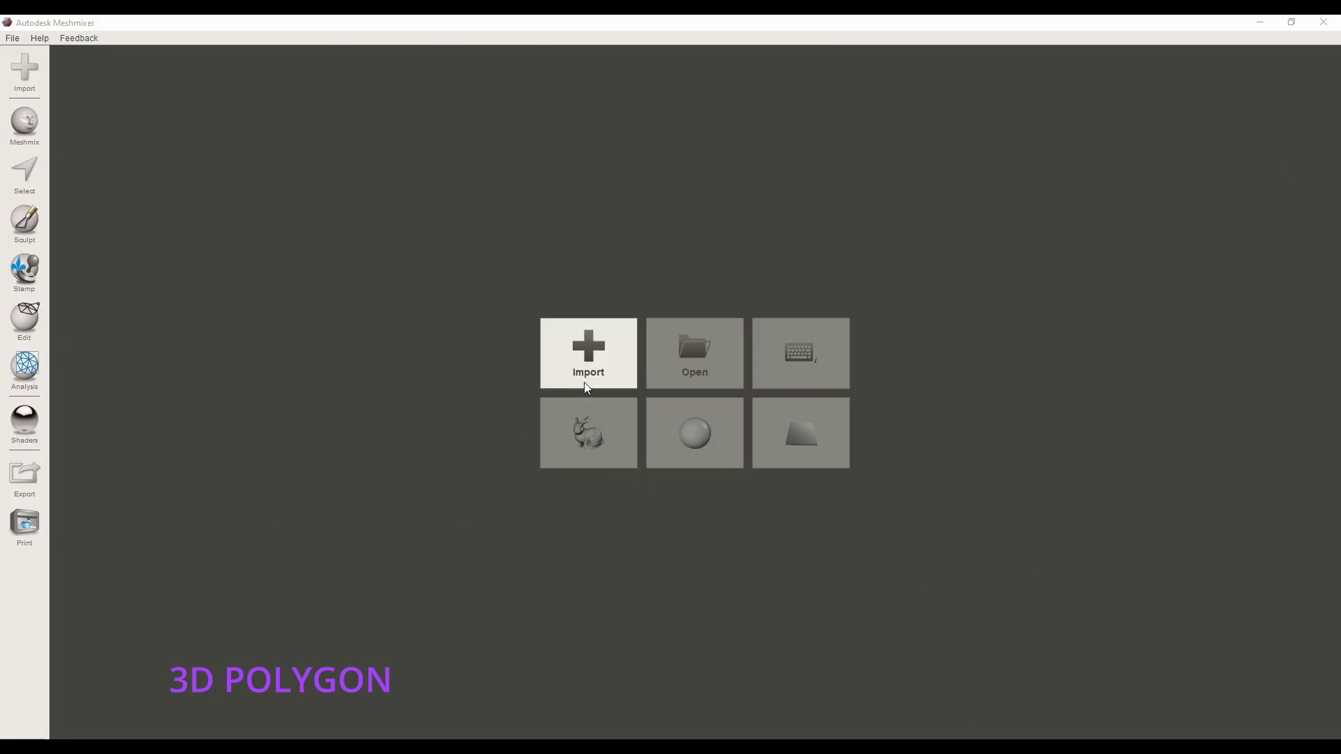
- Import the Model scan file into Meshmixer
left_click(559, 375)
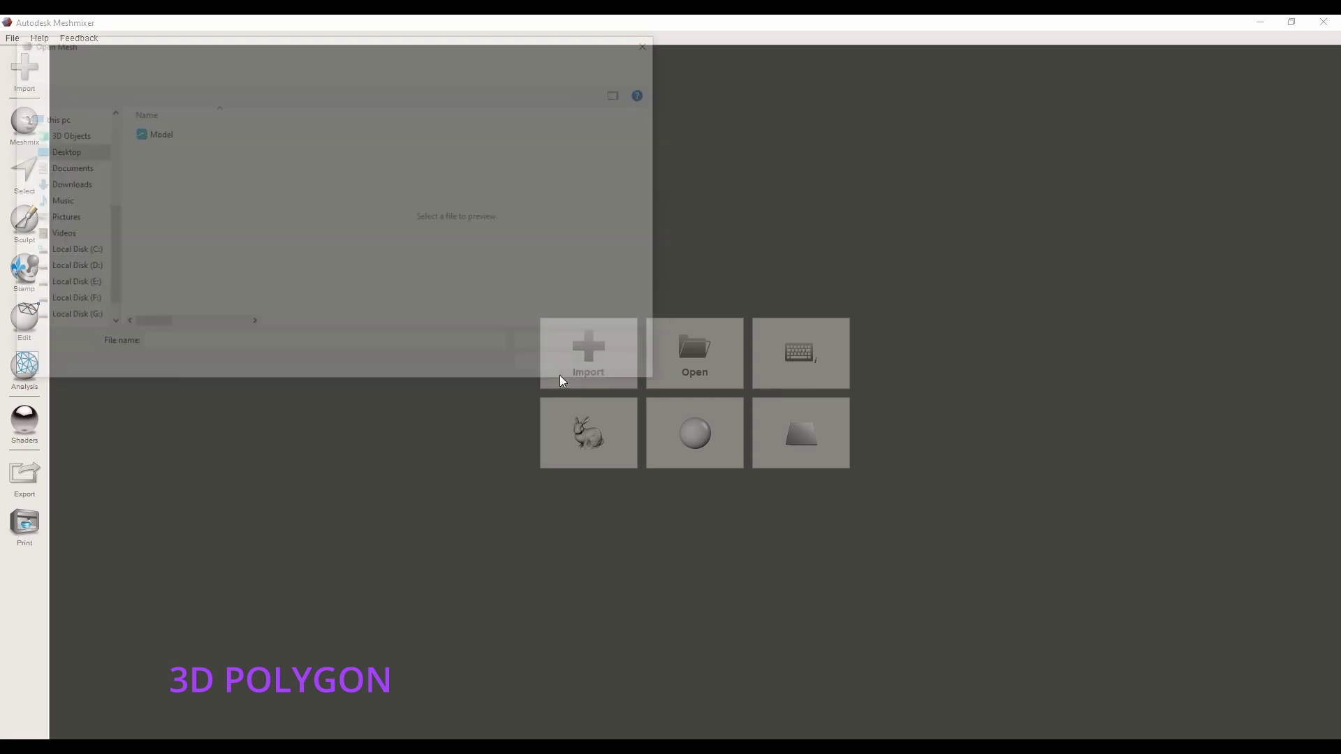
left_click(139, 139)
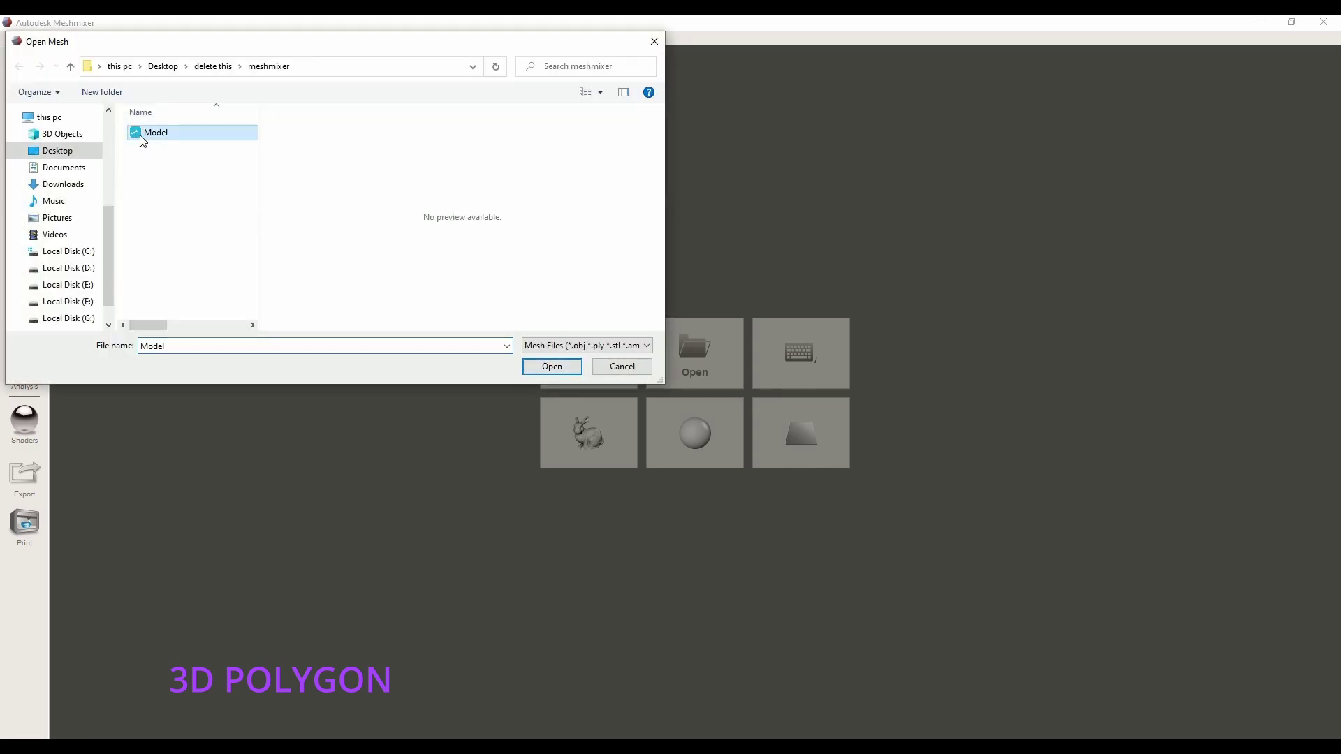
left_click(551, 367)
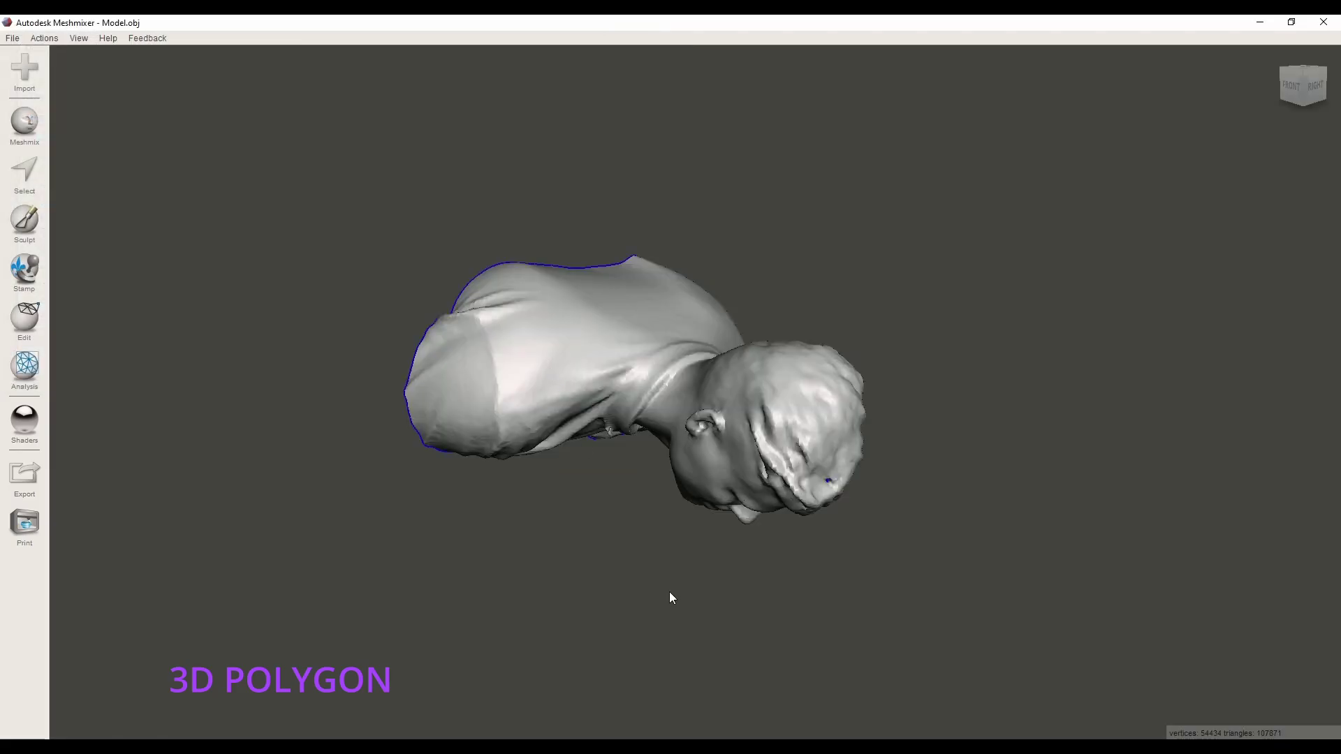
- Orbit and zoom around the bust to examine its open underside and small holes
right_click_drag(669, 592, 561, 373)
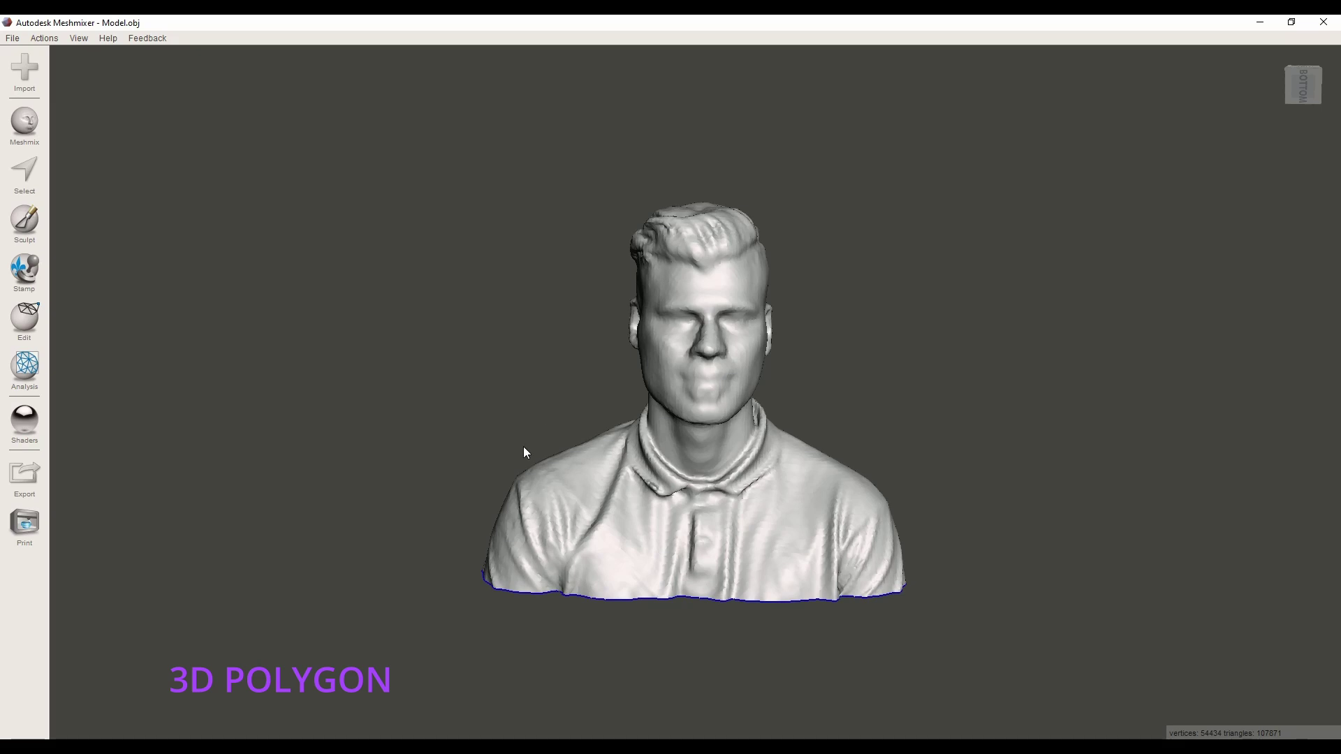
mouse_move(470, 461)
right_mouse_down()
mouse_move(504, 464)
mouse_move(467, 489)
mouse_move(490, 452)
right_mouse_up()
right_click_drag(871, 613, 759, 390)
scroll(757, 384, "up", 10)
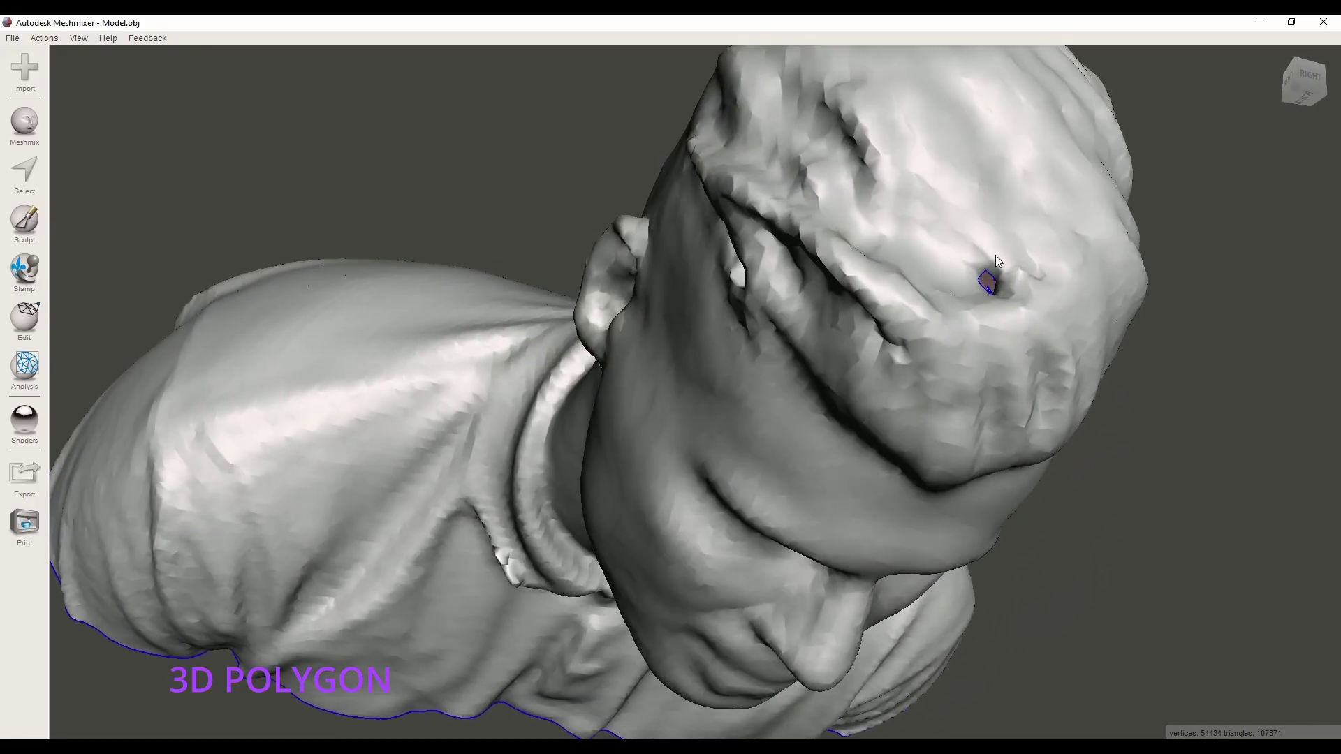
scroll(809, 494, "down", 8)
right_click_drag(808, 495, 726, 505)
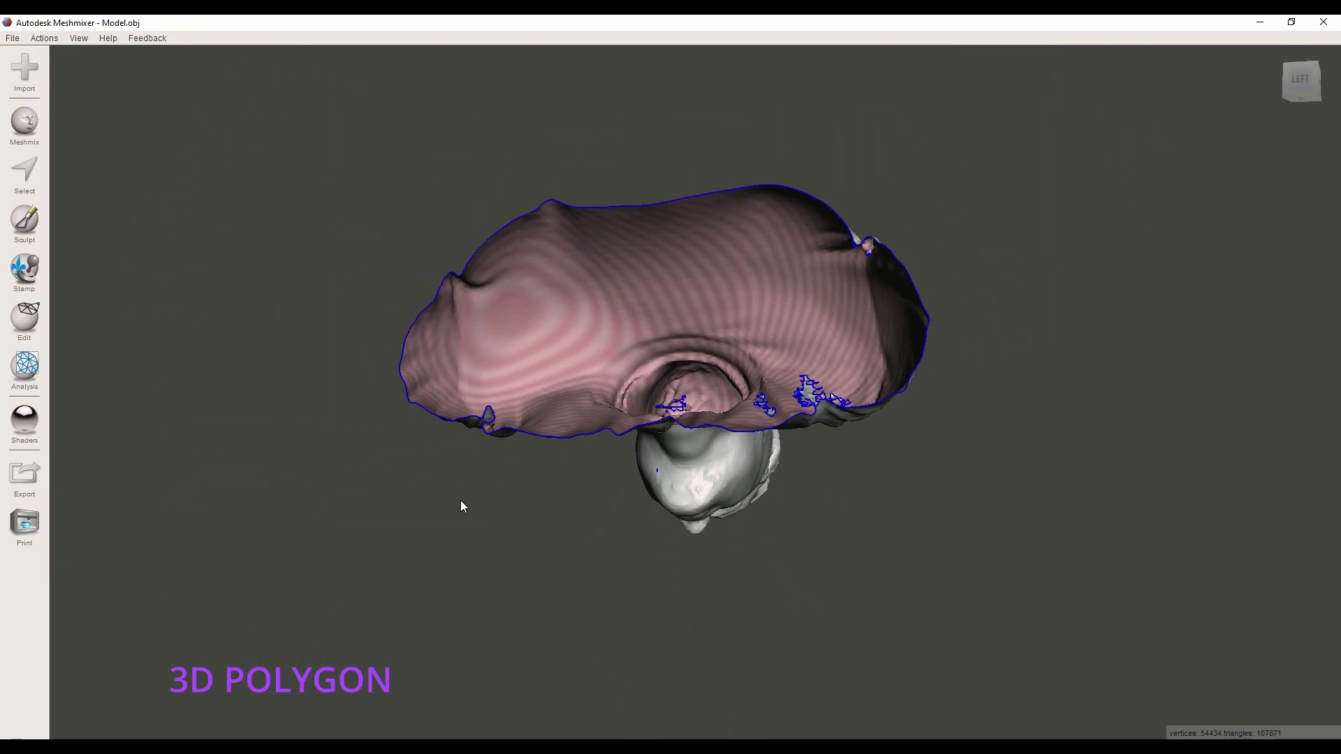
right_click_drag(461, 504, 607, 522)
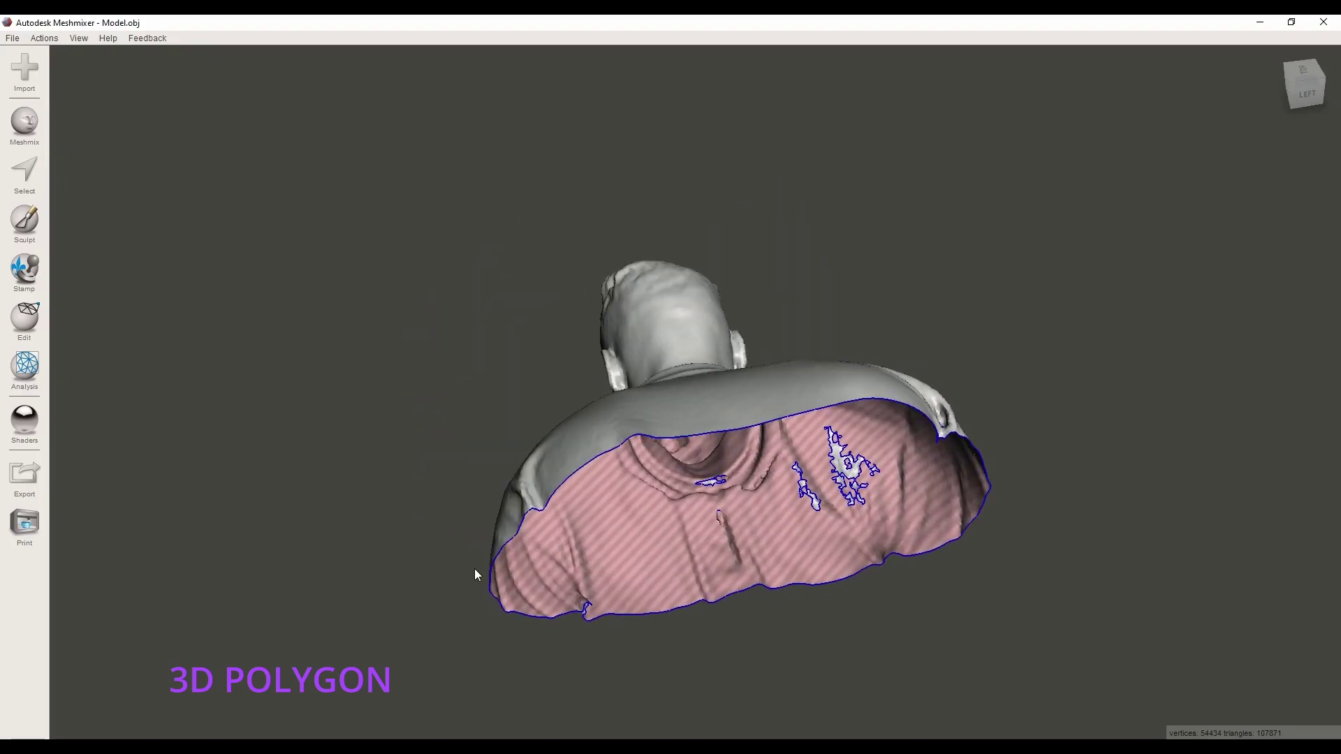
right_click_drag(686, 477, 644, 404)
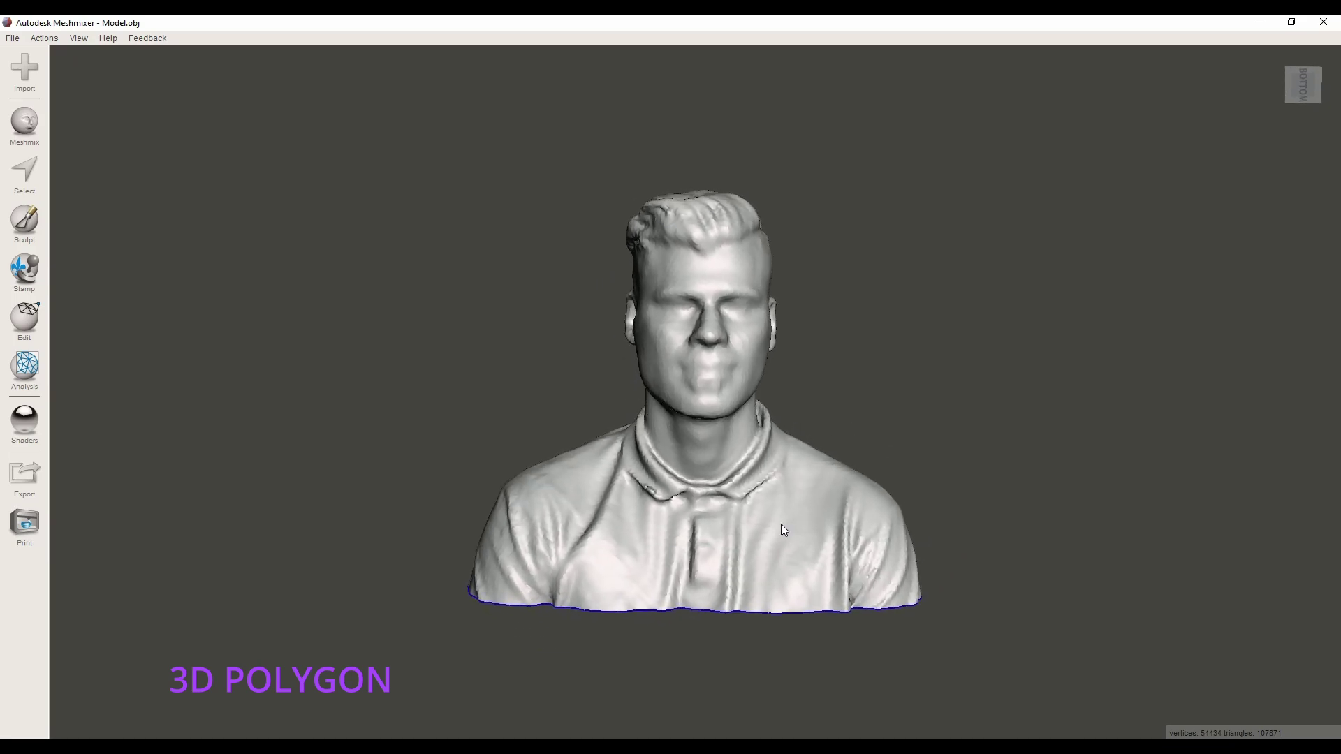
- Run Inspector's Auto Repair All on the bust, flat-filling all 21 defects including the open underside
left_click(28, 370)
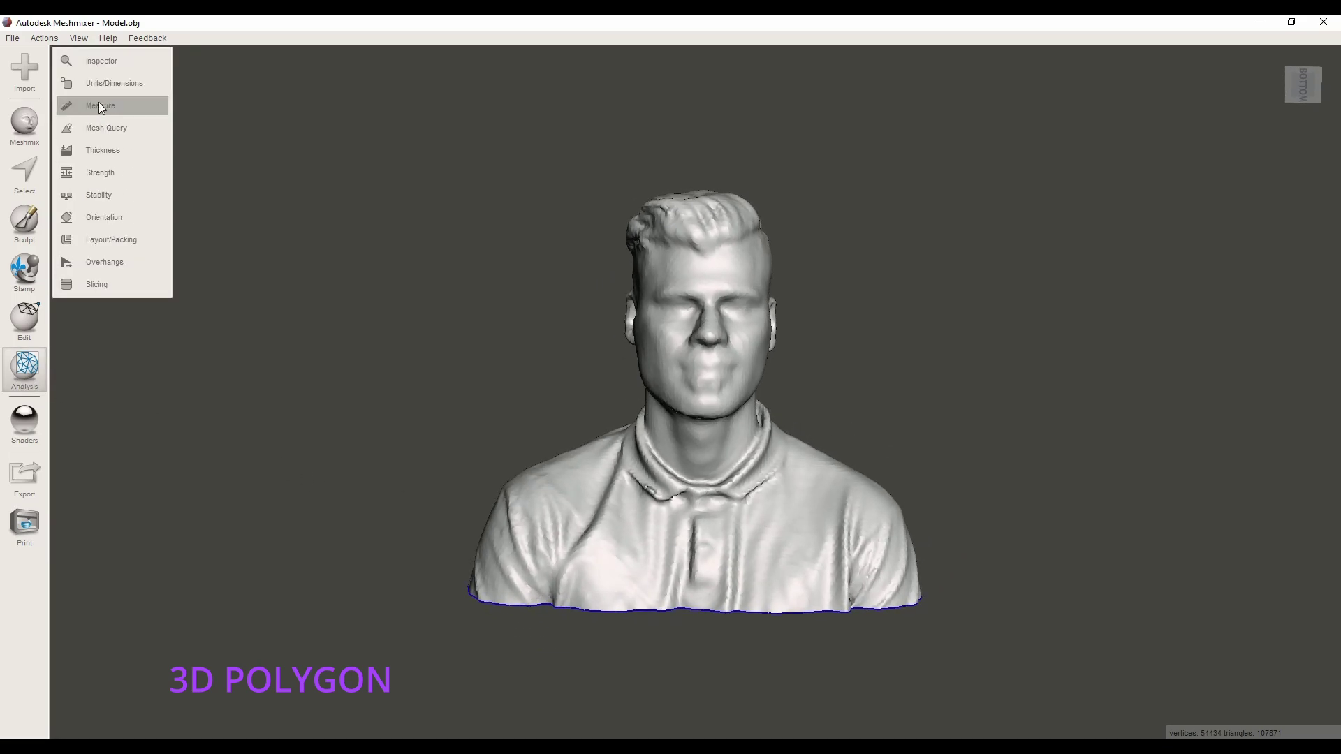
left_click(110, 62)
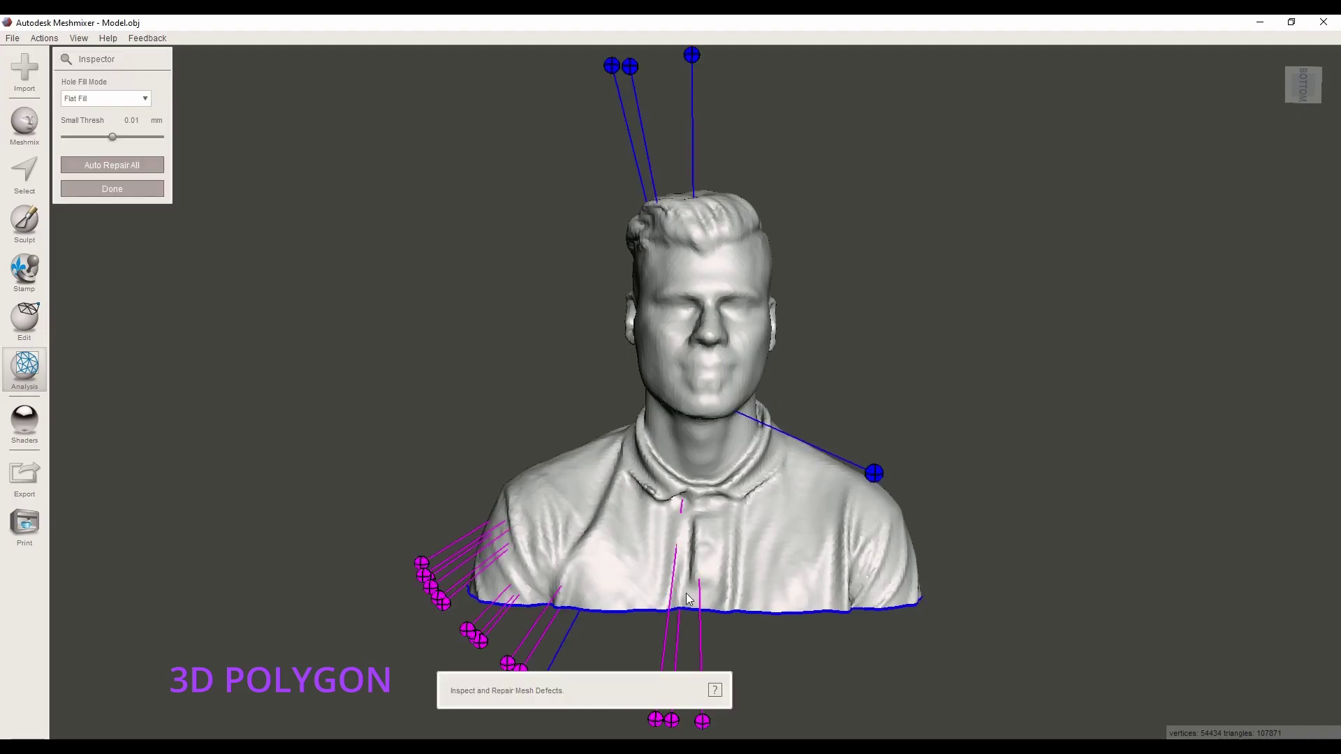
scroll(488, 620, "down", 5)
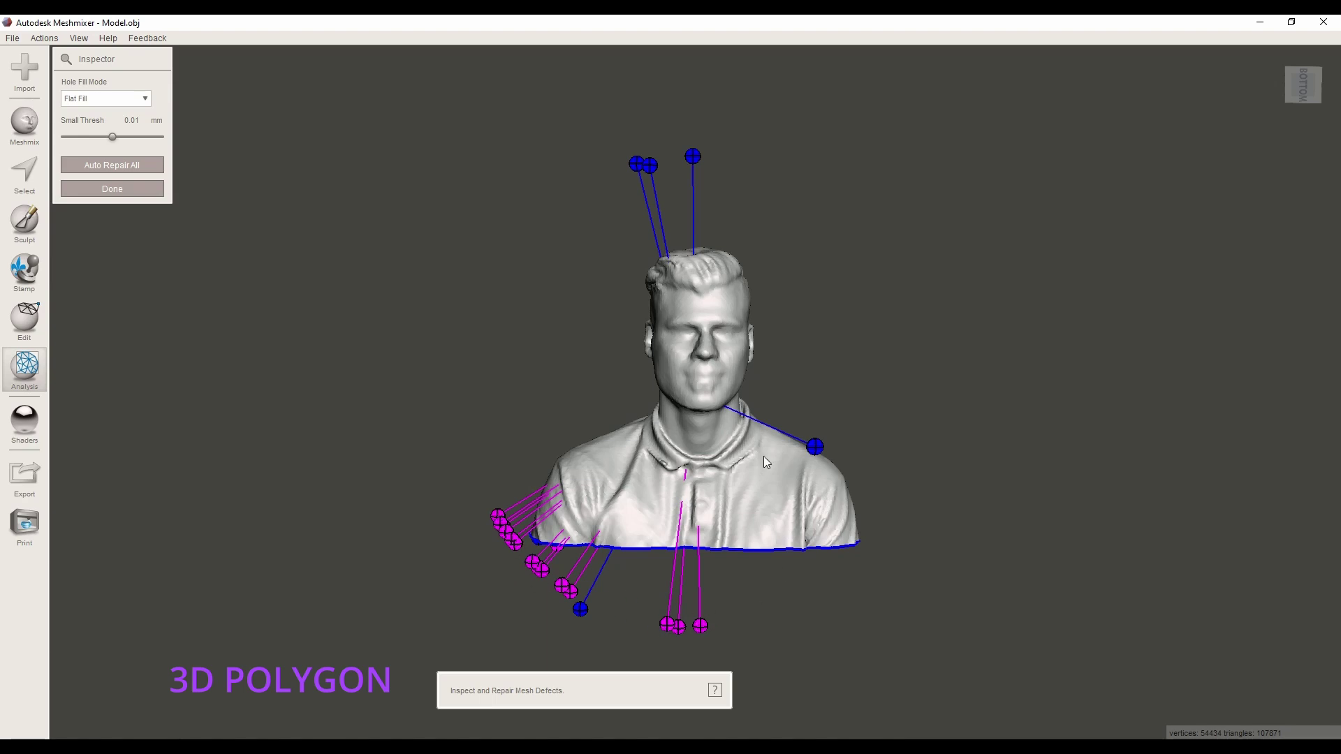
right_click_drag(779, 567, 732, 274)
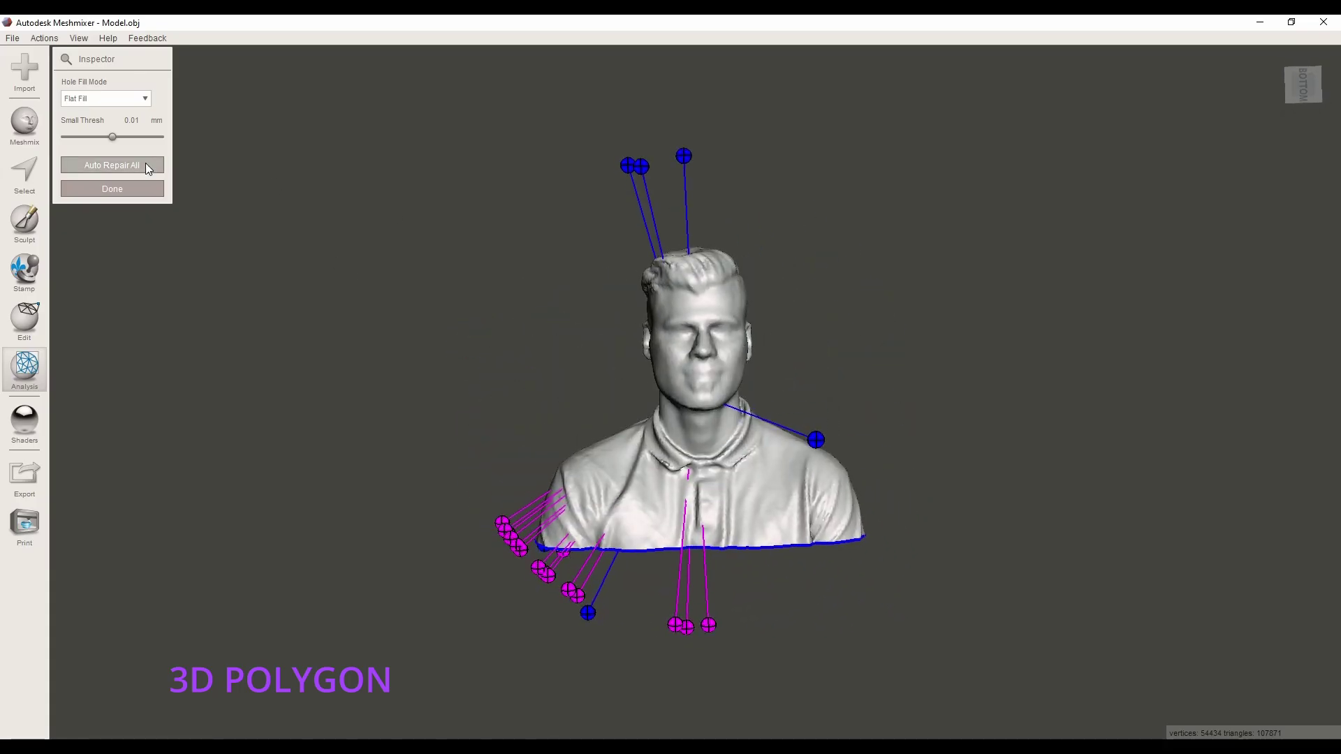
left_click(103, 166)
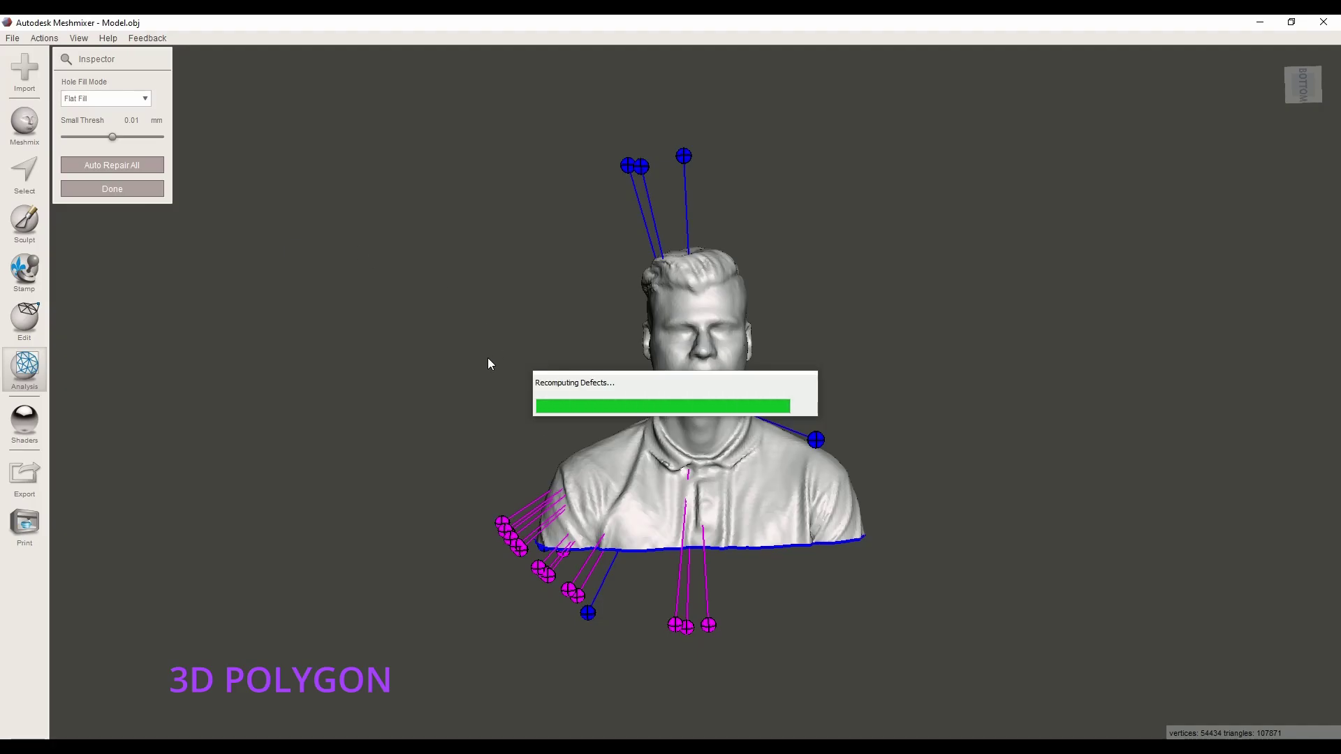
right_click_drag(667, 586, 812, 269)
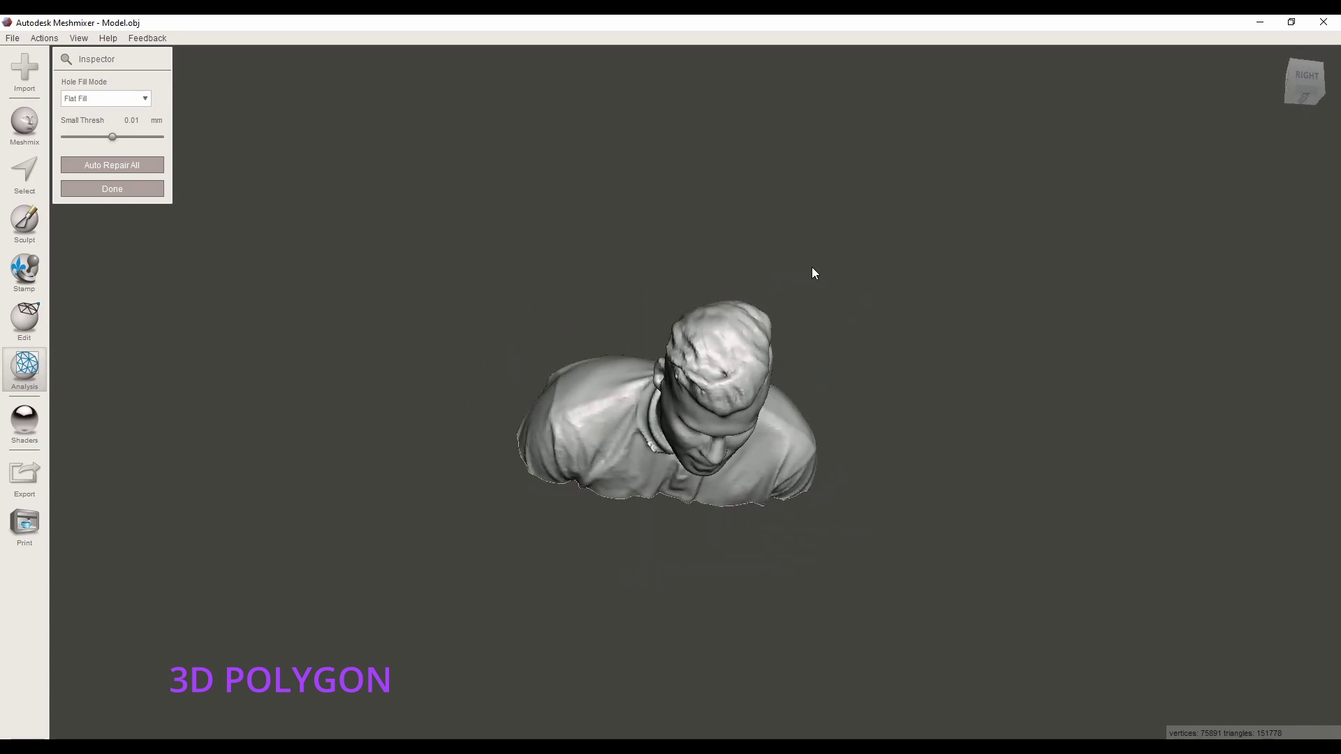
- Check the bust's filled underside from below, then view Gear.stl's open holes from its other side
scroll(743, 399, "up", 3)
scroll(748, 389, "up", 10)
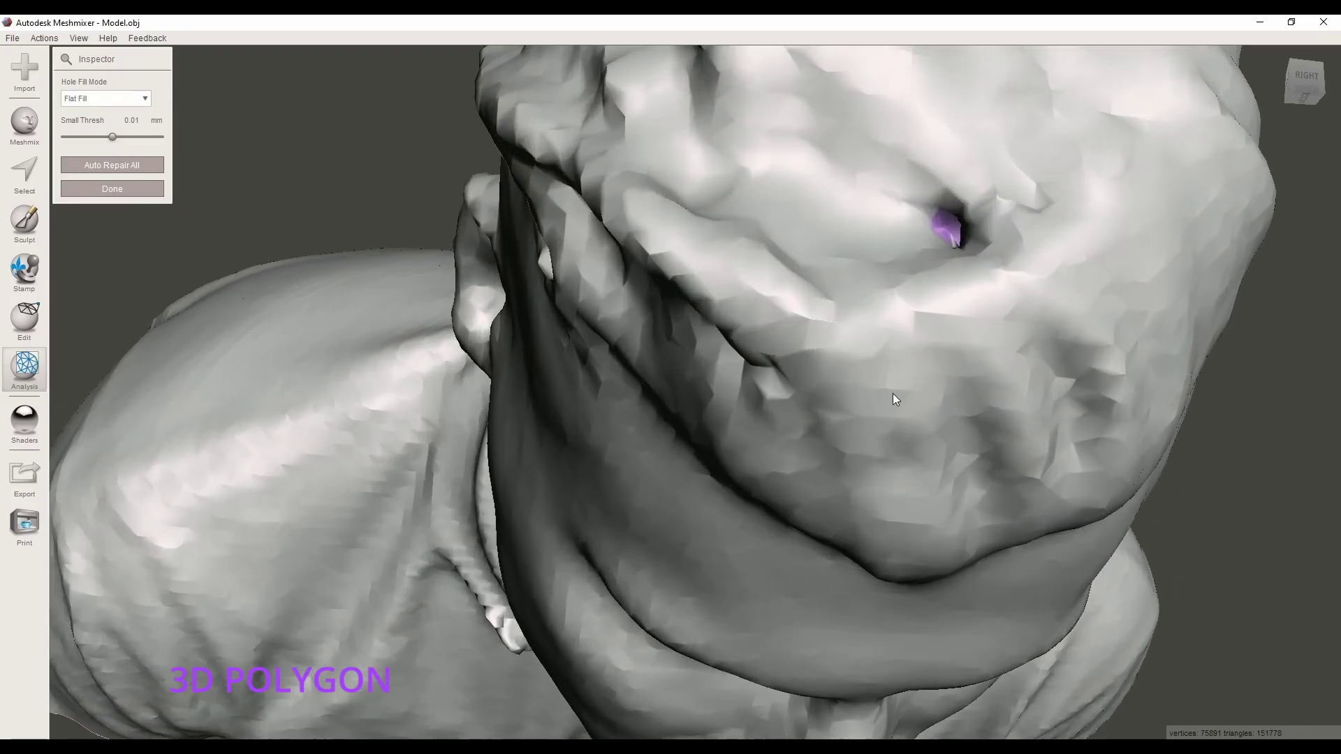
scroll(894, 398, "down", 10)
right_click_drag(721, 567, 546, 132)
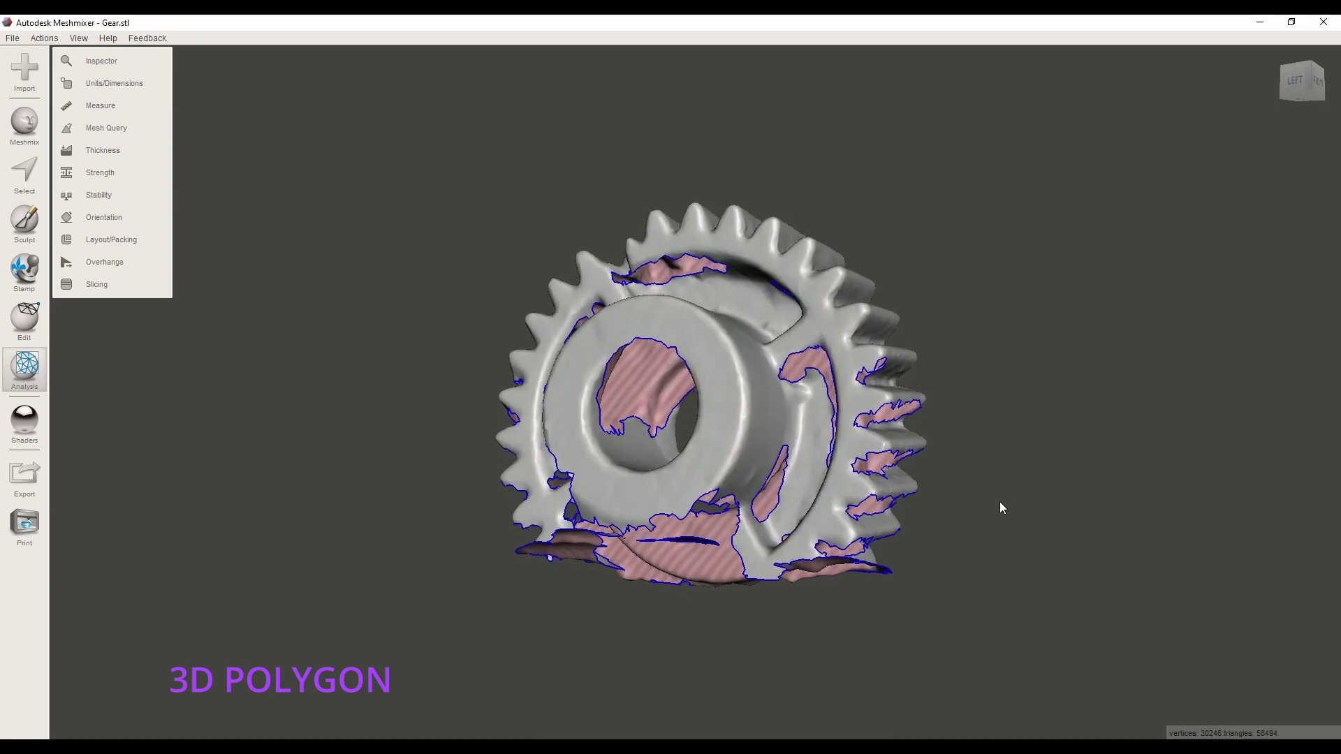
right_click_drag(1000, 503, 451, 347)
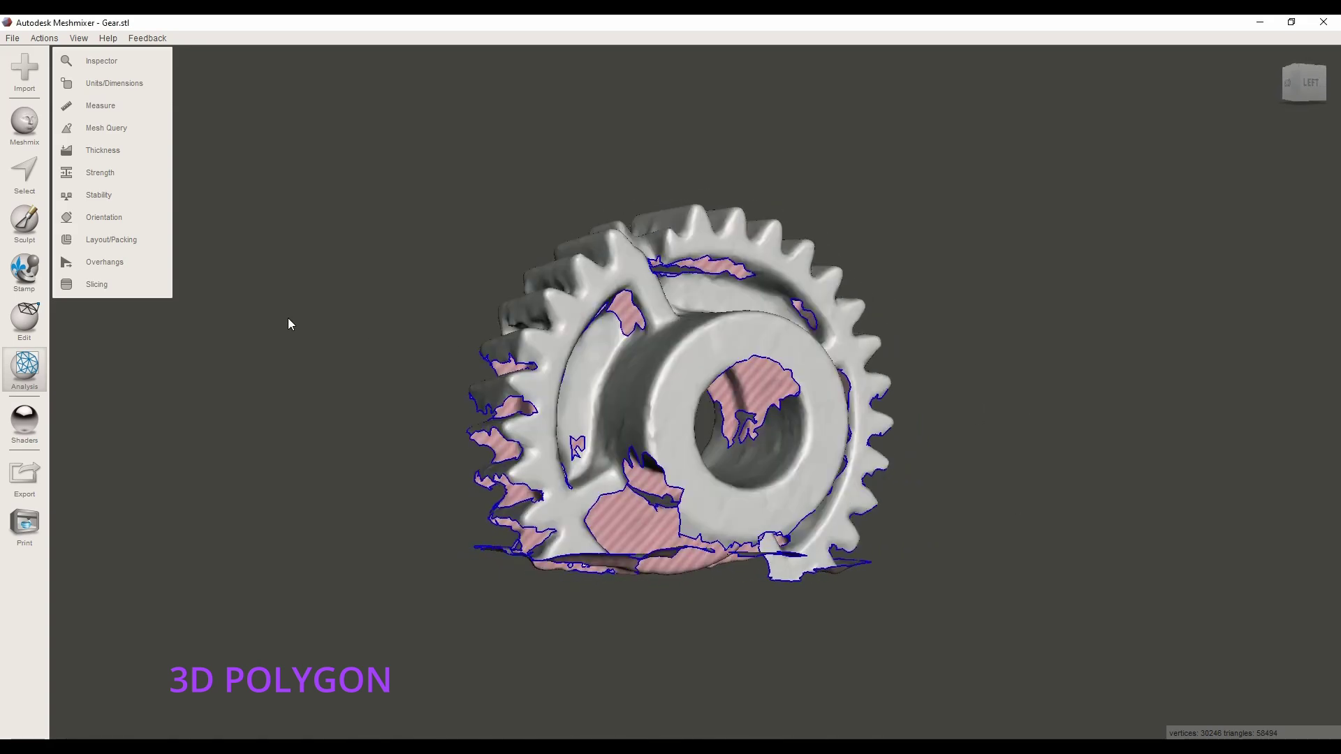
- Run Inspector Auto Repair All on the gear and review its coloured Flat Fill patches
right_click_drag(819, 358, 714, 396)
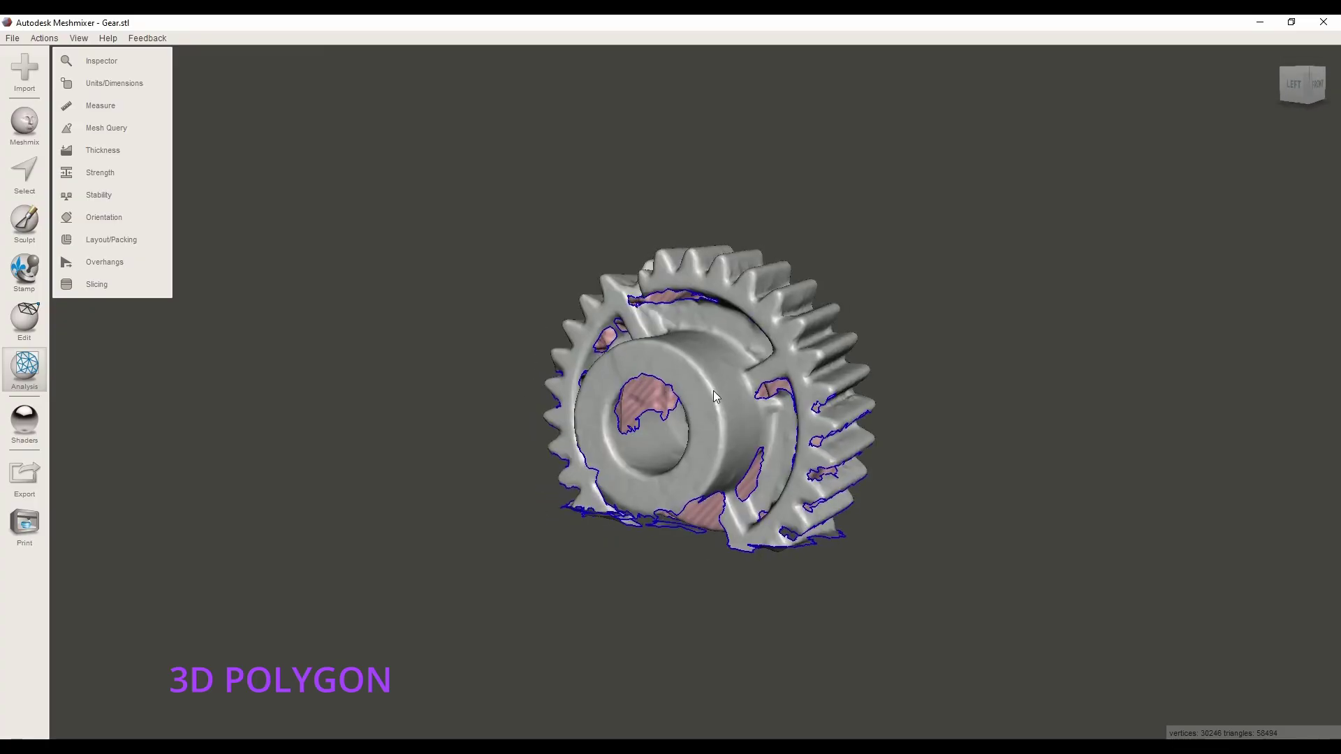
left_click(120, 64)
right_click_drag(510, 300, 349, 349)
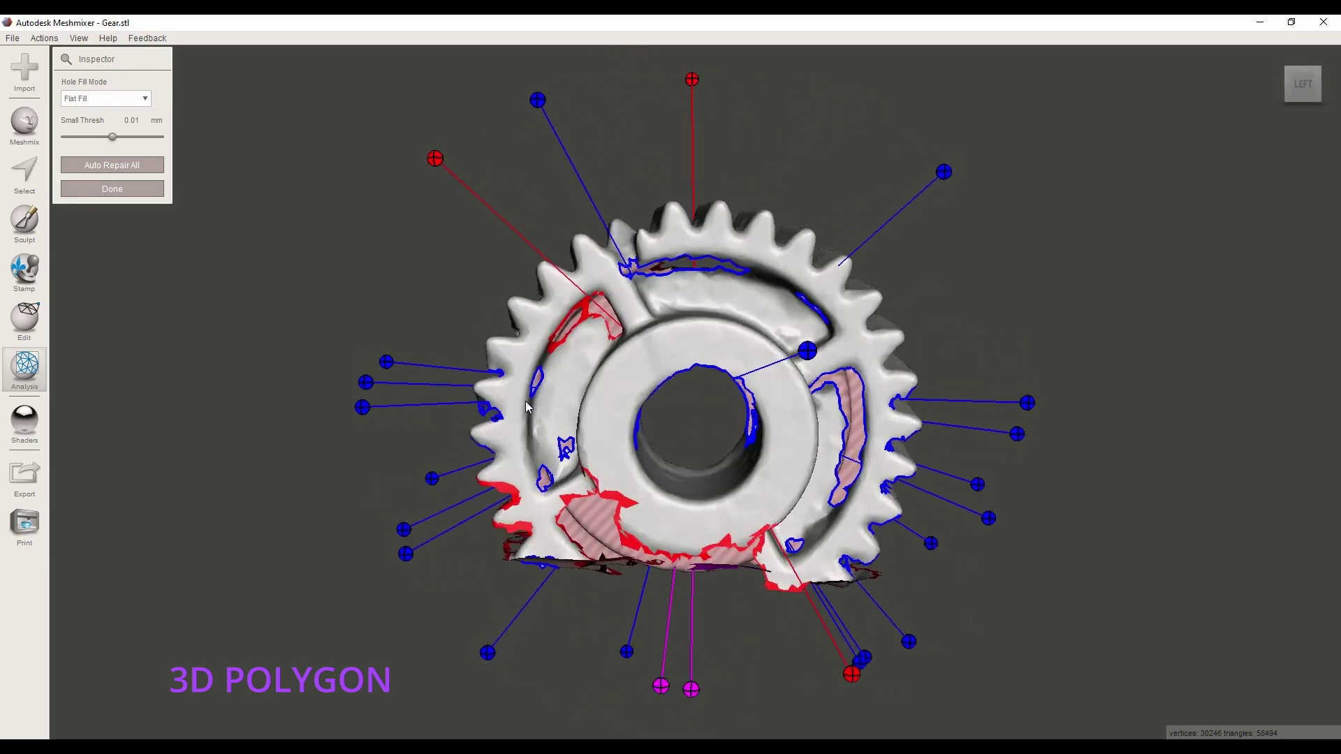
left_click(102, 166)
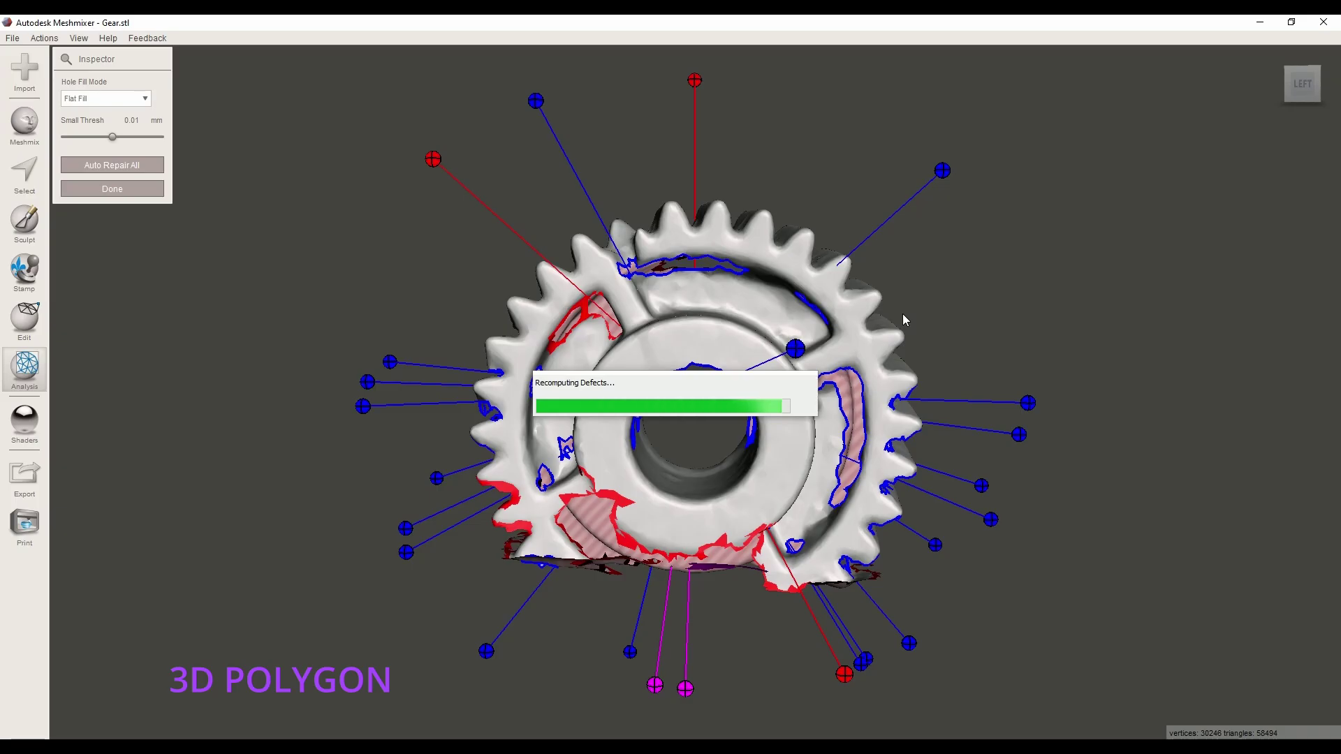
right_click_drag(908, 316, 855, 360)
right_click_drag(996, 426, 1146, 442)
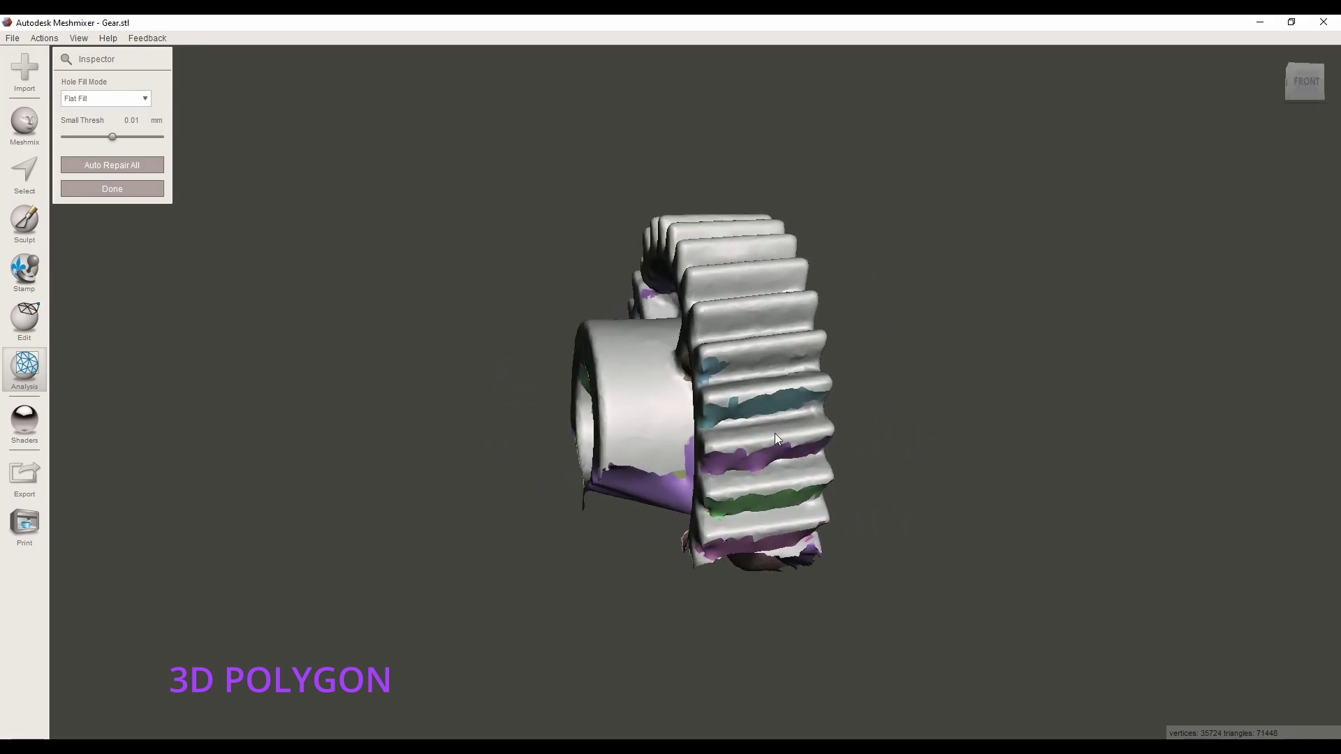
scroll(785, 432, "up", 5)
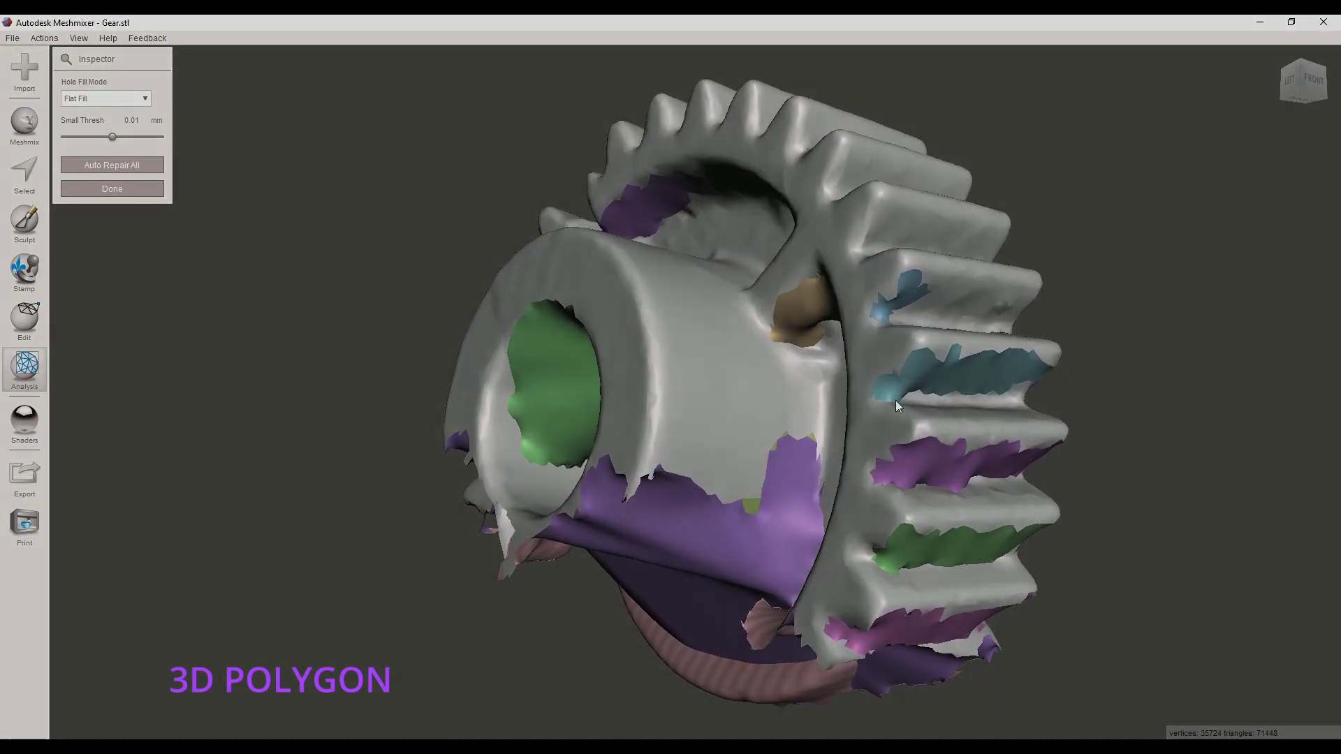